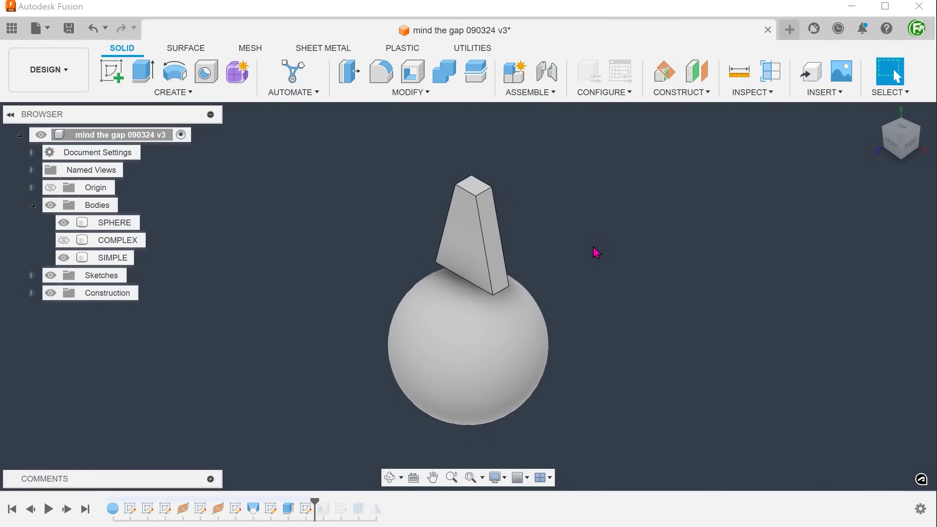
- Roll the design history forward to the end so that all features, including the hollowed sphere cuts, are active
{"action": "left_click", "coordinate": [892, 143]}
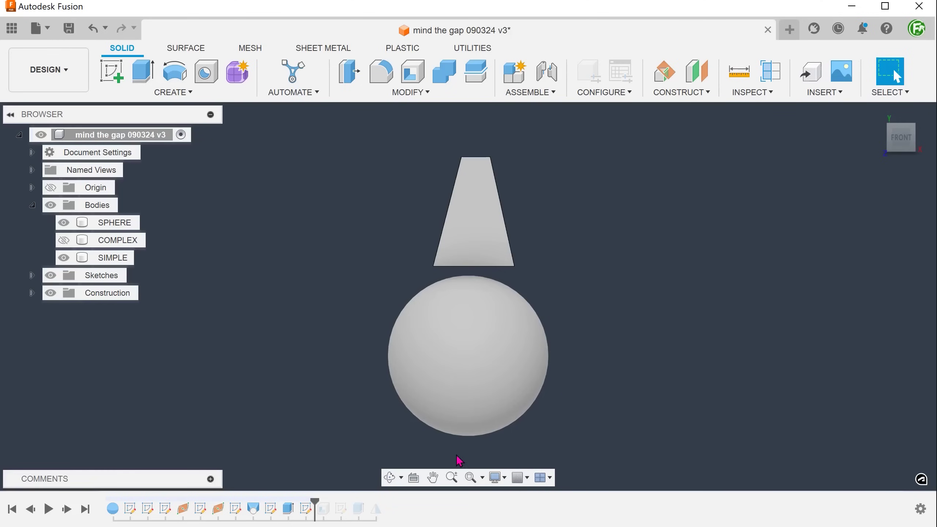
{"action": "left_click_drag", "start_coordinate": [315, 498], "coordinate": [384, 497]}
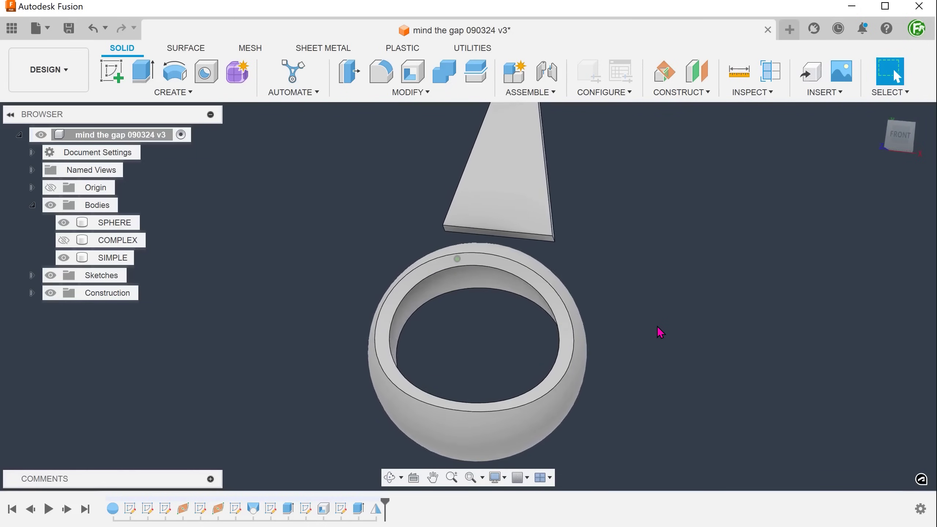
{"action": "key", "text": "F6"}
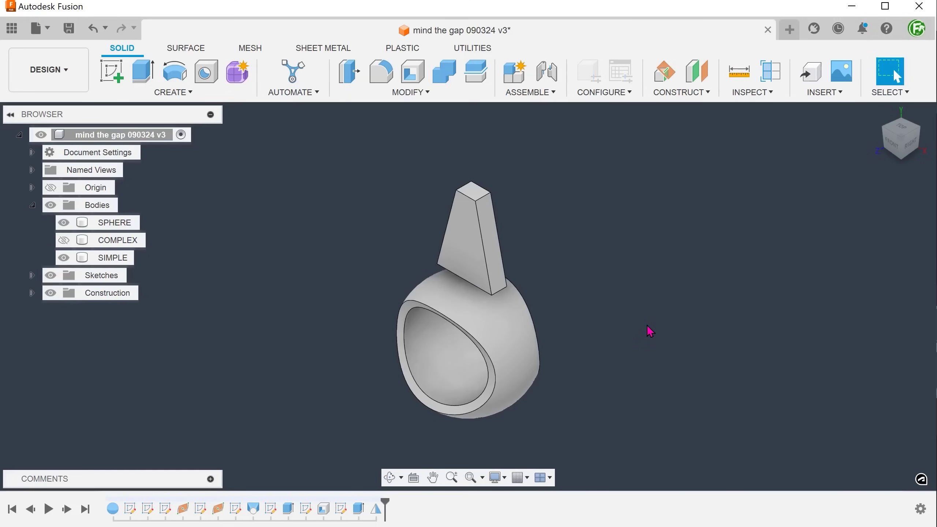
- Hide the SIMPLE body and show the rib sketch above the sphere
{"action": "left_click", "coordinate": [103, 257]}
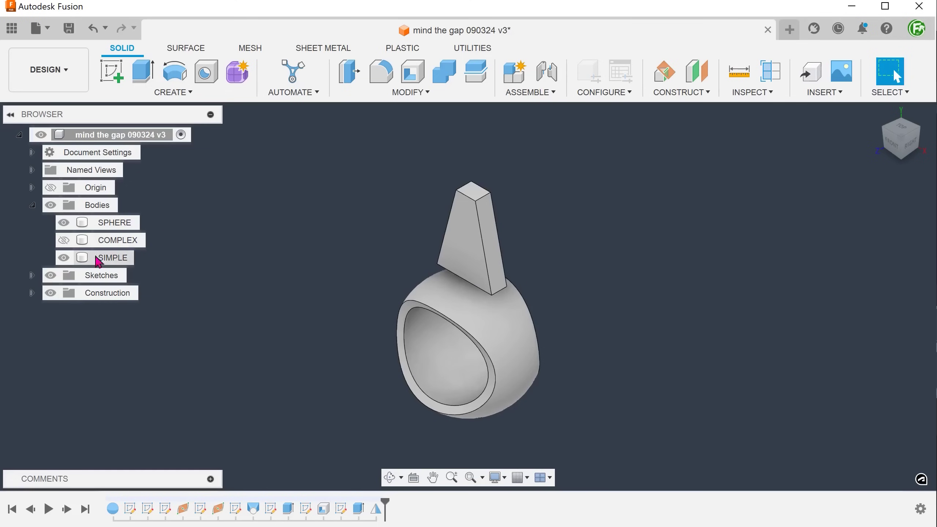
{"action": "left_click", "coordinate": [63, 258]}
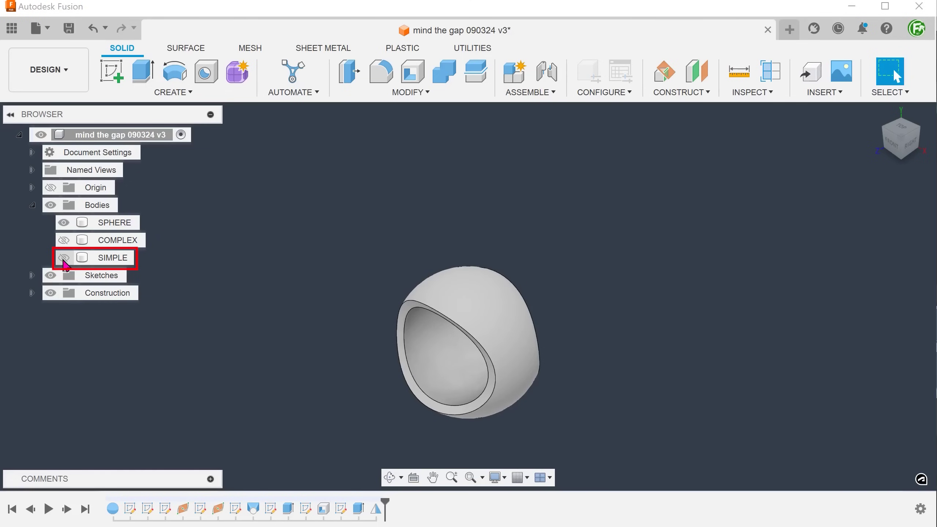
{"action": "left_click", "coordinate": [32, 276]}
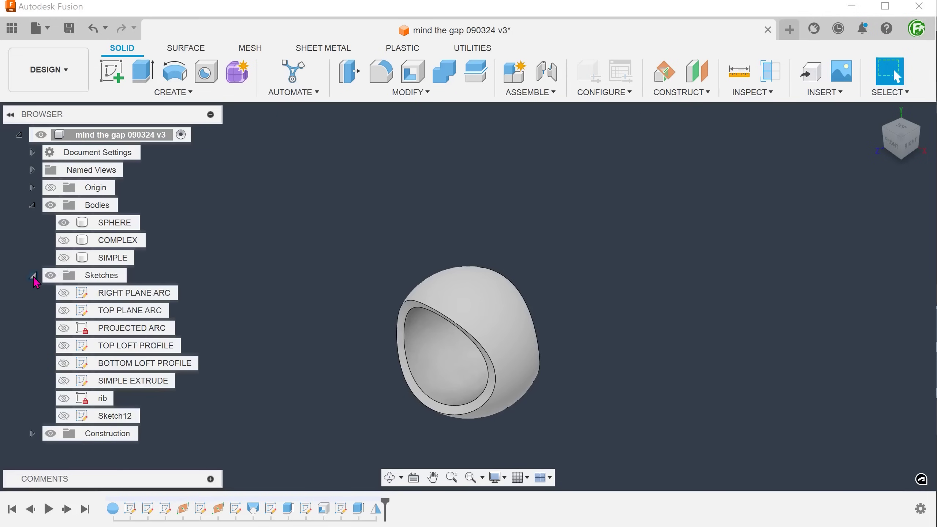
{"action": "left_click", "coordinate": [63, 398]}
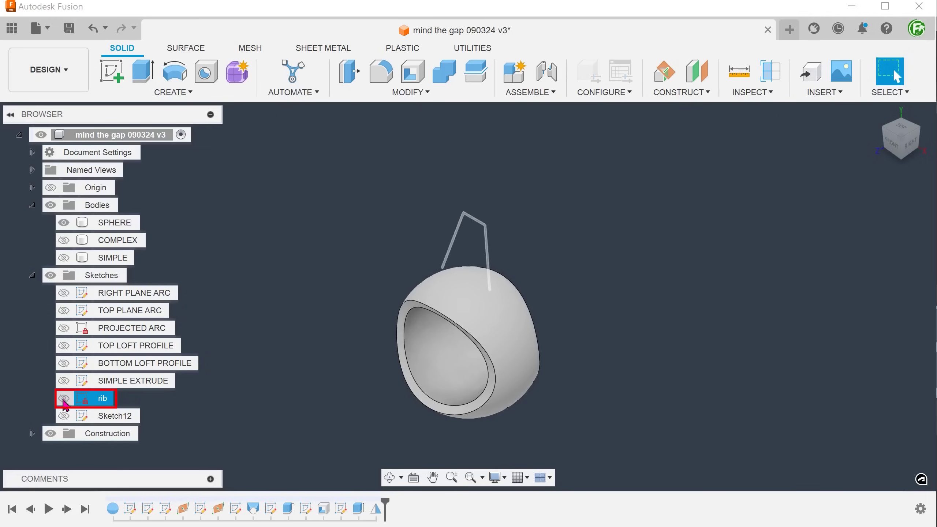
{"action": "left_click", "coordinate": [64, 398]}
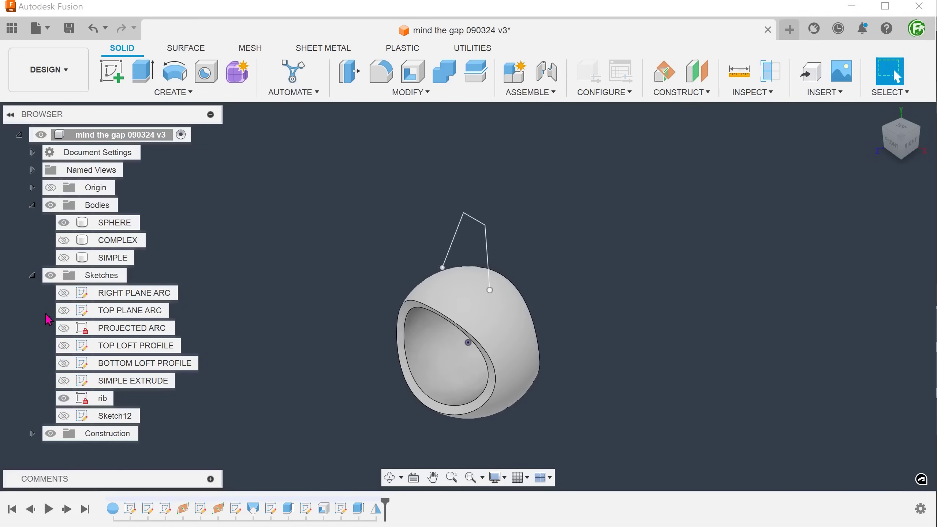
{"action": "left_click", "coordinate": [32, 275]}
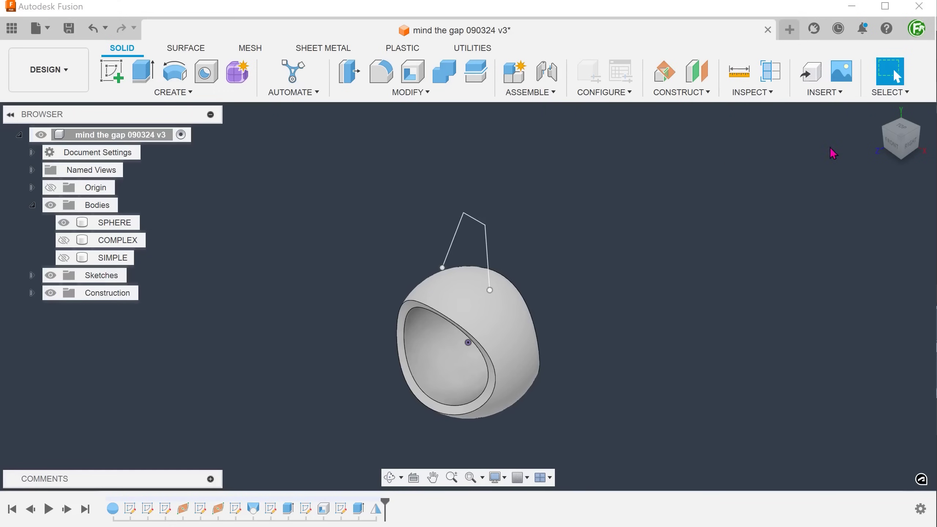
- Create a 5 mm thick symmetric rib from the open rib sketch profile, extending To Next onto the sphere
{"action": "left_click", "coordinate": [888, 142]}
{"action": "double_click", "coordinate": [461, 240]}
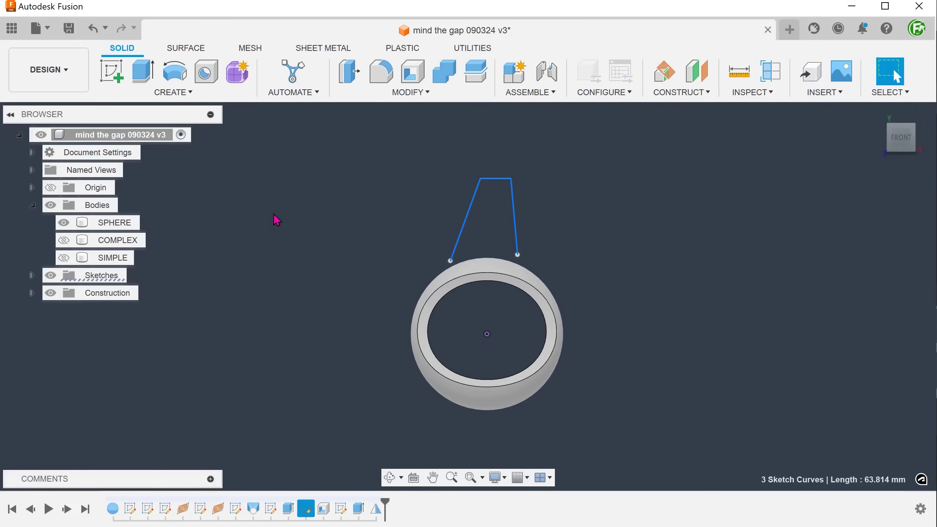
{"action": "left_click", "coordinate": [277, 221]}
{"action": "key", "text": "Home"}
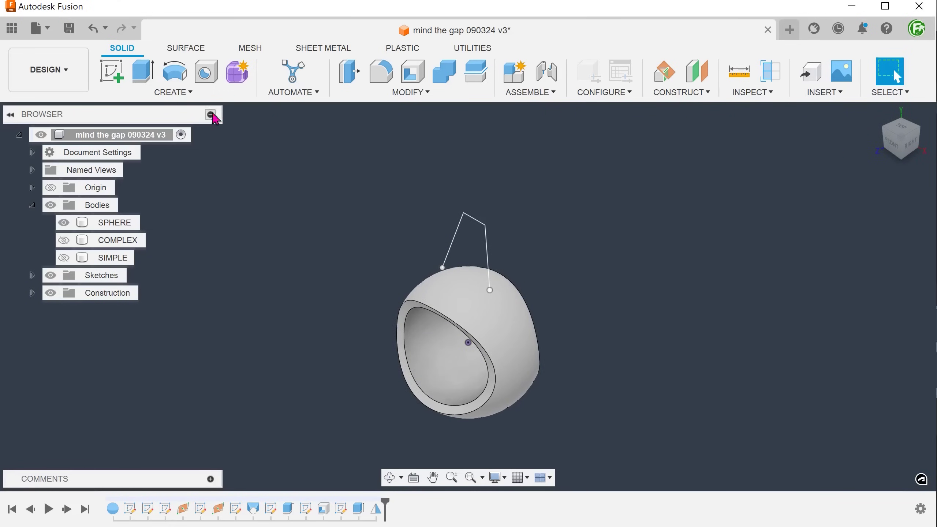
{"action": "left_click", "coordinate": [181, 92]}
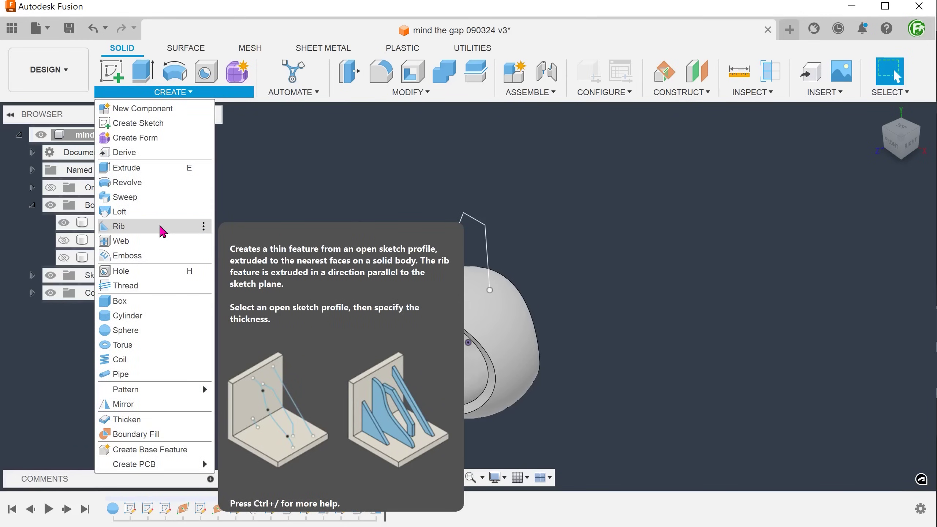
{"action": "left_click", "coordinate": [162, 227]}
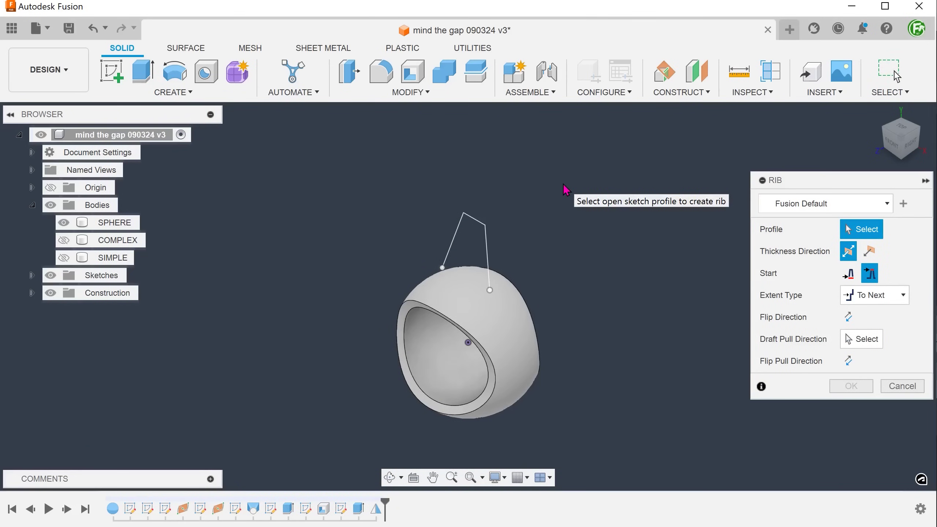
{"action": "left_click", "coordinate": [488, 244]}
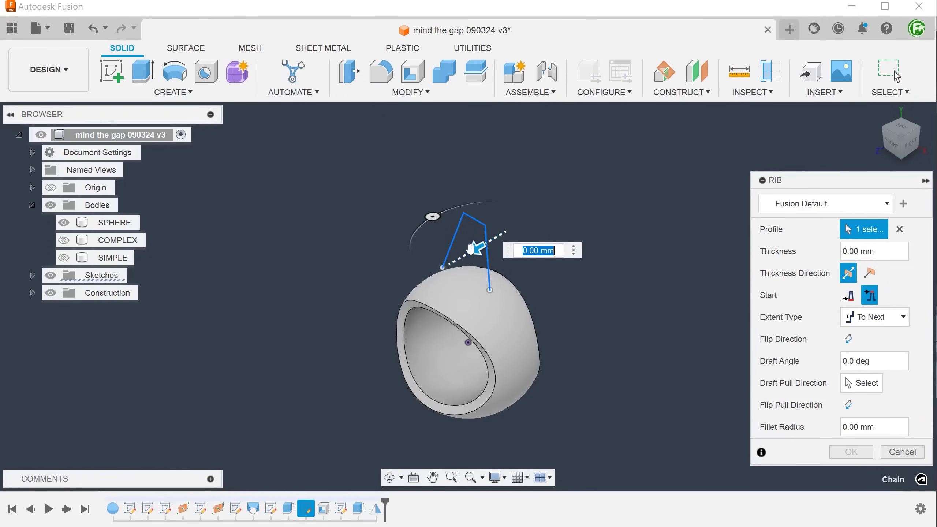
{"action": "left_click_drag", "start_coordinate": [475, 248], "coordinate": [467, 254]}
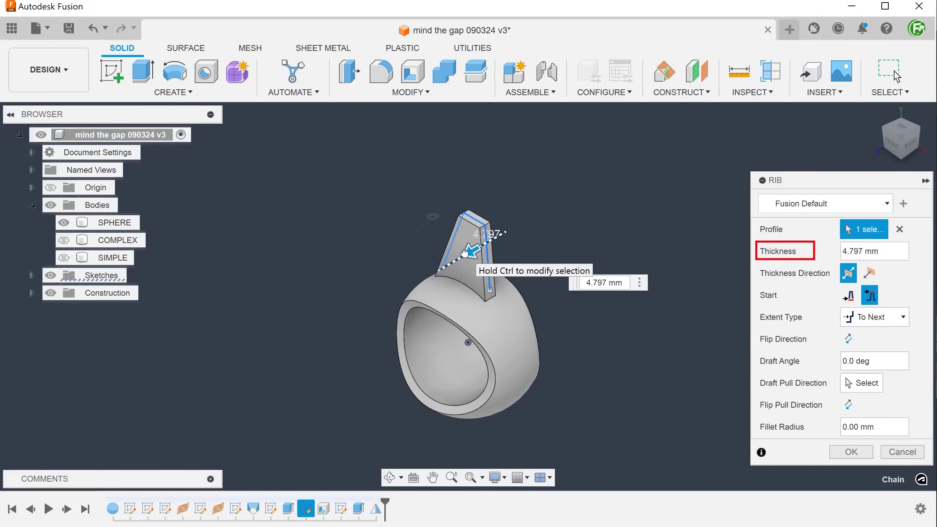
{"action": "type", "text": "5"}
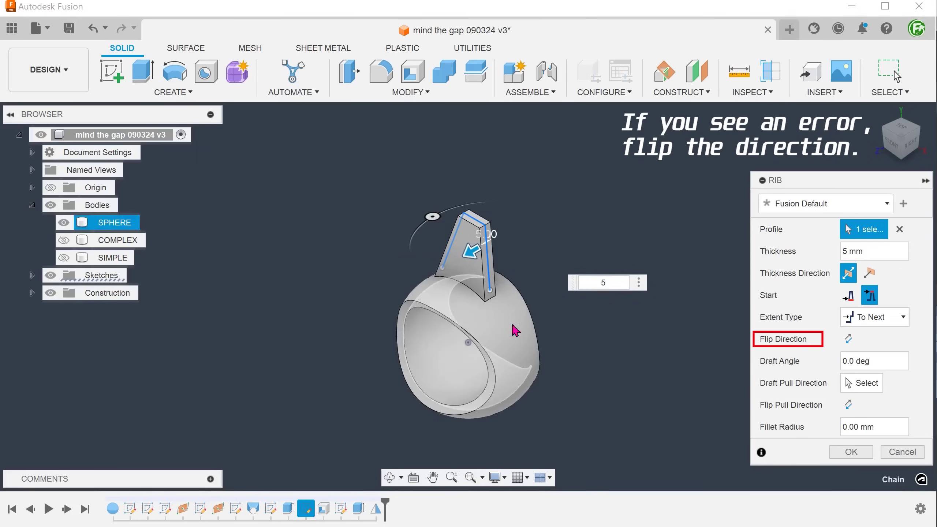
{"action": "left_click", "coordinate": [838, 452]}
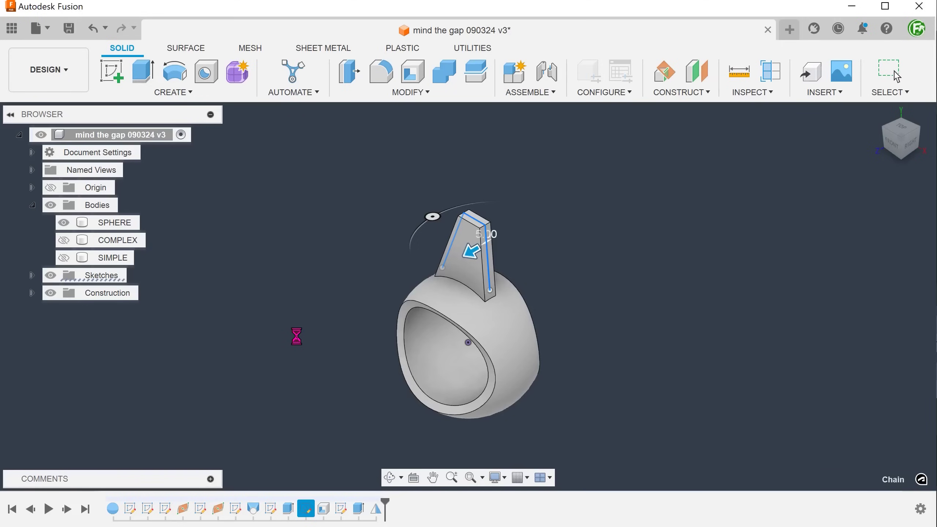
- Delete the rib feature from the design history and show the COMPLEX body
{"action": "scroll", "coordinate": [297, 337], "scroll_direction": "up", "scroll_amount": 3}
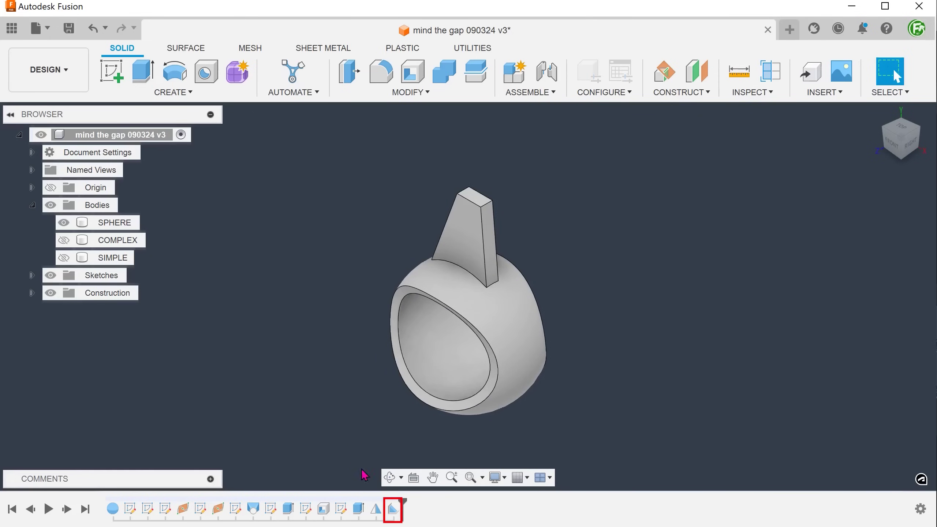
{"action": "left_click", "coordinate": [393, 514]}
{"action": "key", "text": "Delete"}
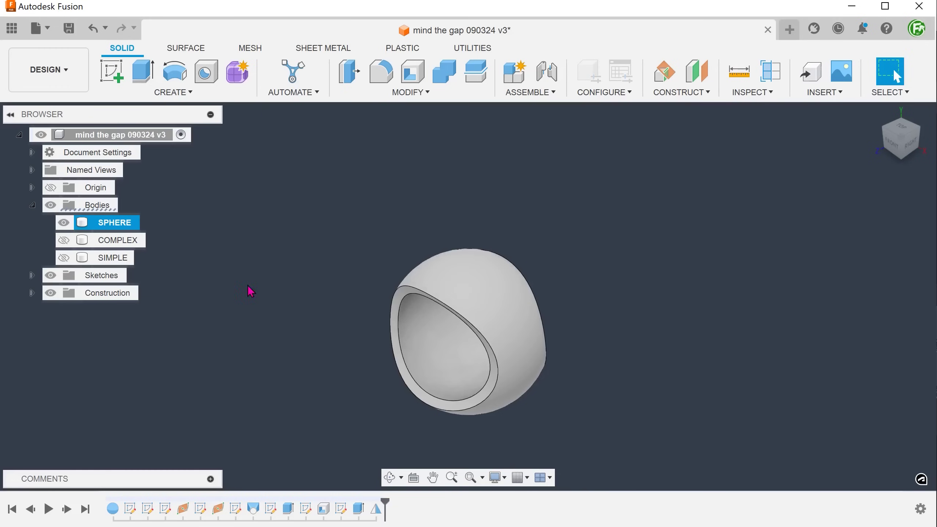
{"action": "left_click", "coordinate": [63, 240]}
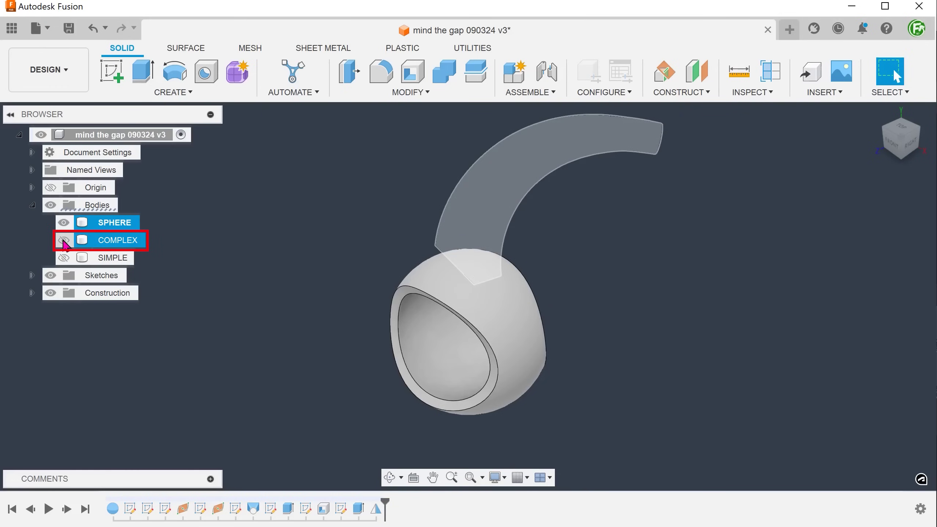
{"action": "left_click", "coordinate": [64, 240]}
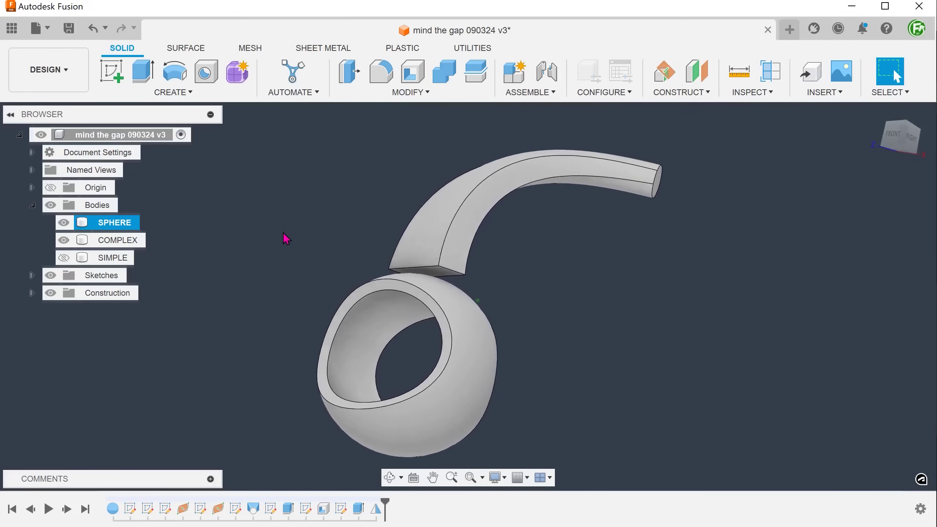
- Extrude the bottom face of the COMPLEX body with the To Object extent, up to the nearest side of the sphere's outer face
{"action": "left_click", "coordinate": [468, 267]}
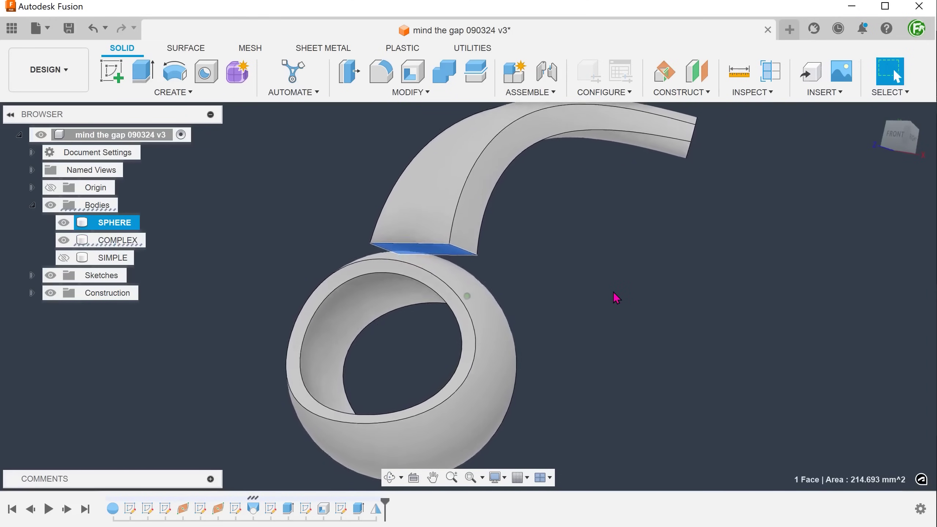
{"action": "key", "text": "e"}
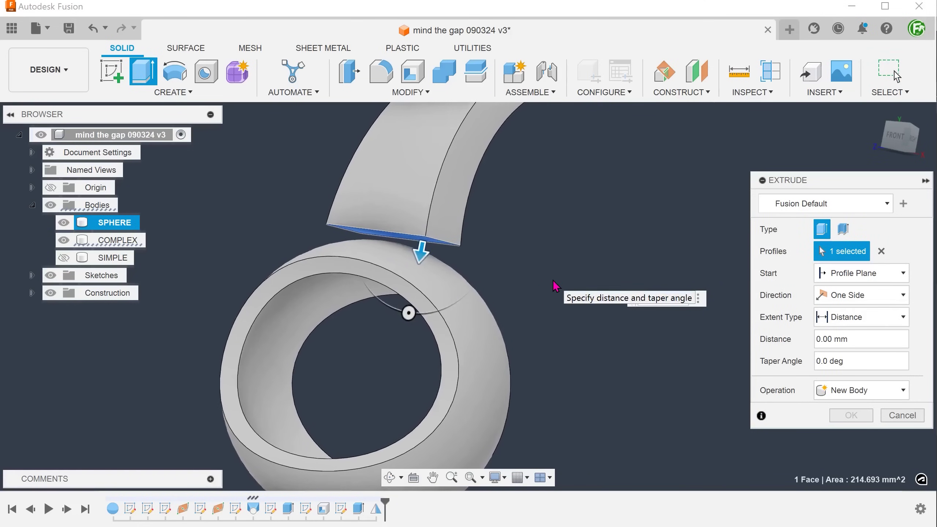
{"action": "left_click", "coordinate": [893, 319]}
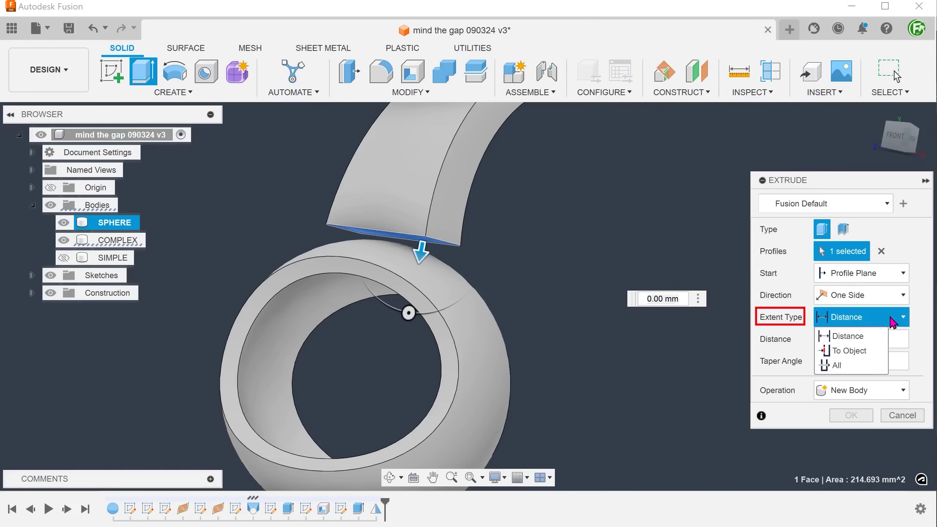
{"action": "left_click", "coordinate": [868, 350]}
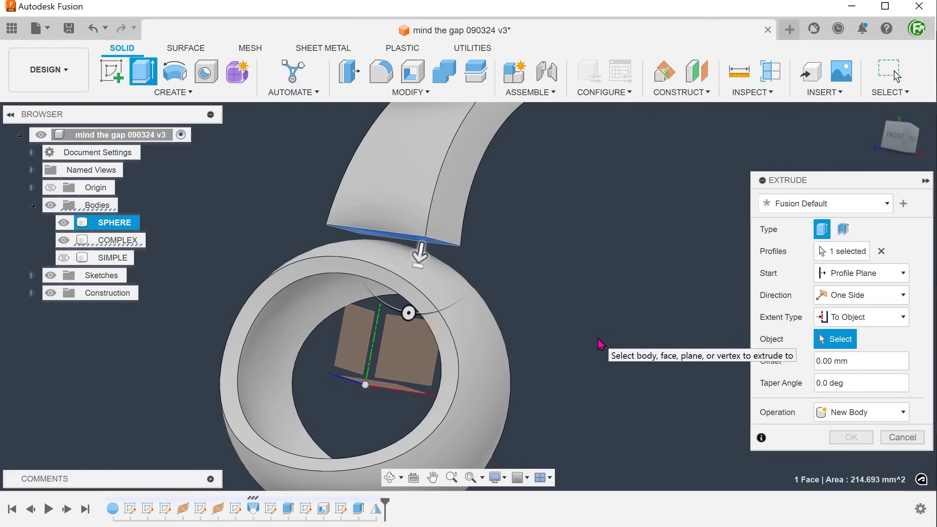
{"action": "left_click", "coordinate": [484, 331]}
{"action": "middle_click_drag", "start_coordinate": [546, 250], "coordinate": [591, 221], "text": "shift"}
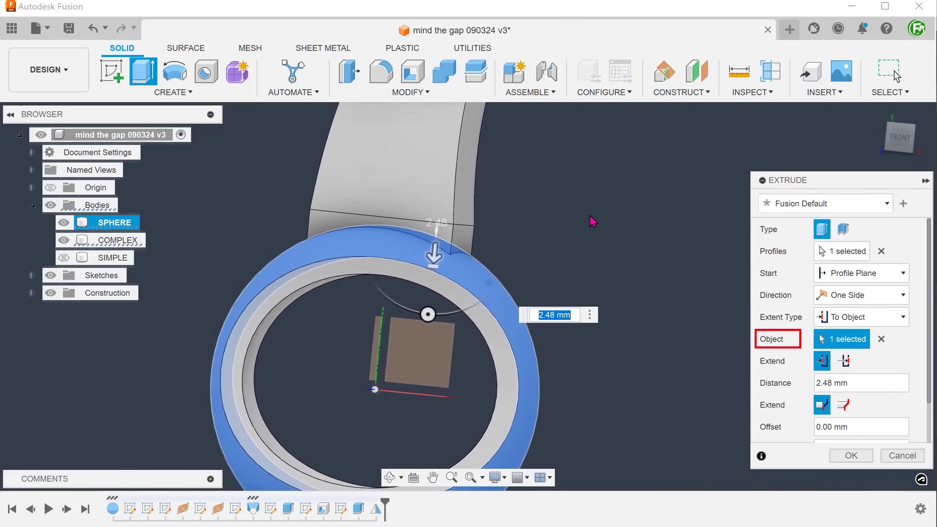
{"action": "middle_click_drag", "start_coordinate": [590, 216], "coordinate": [599, 225], "text": "shift"}
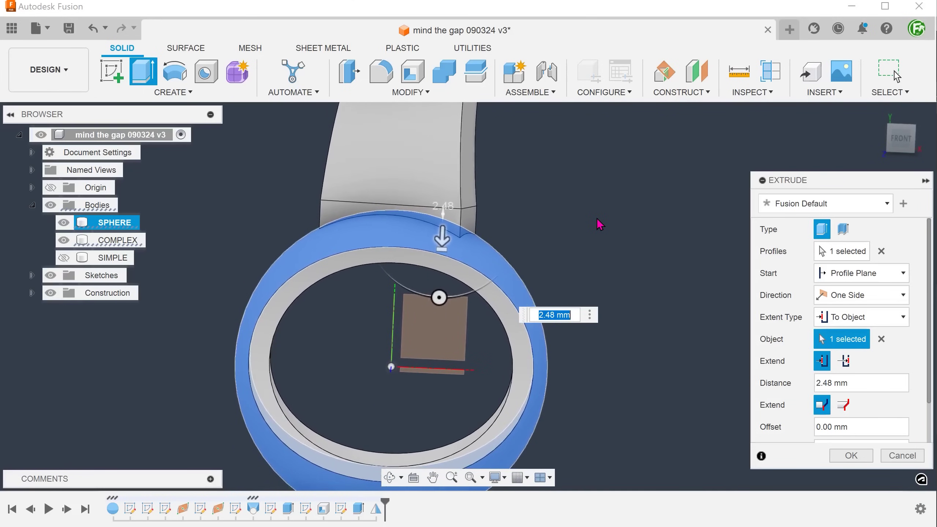
{"action": "left_click", "coordinate": [844, 361]}
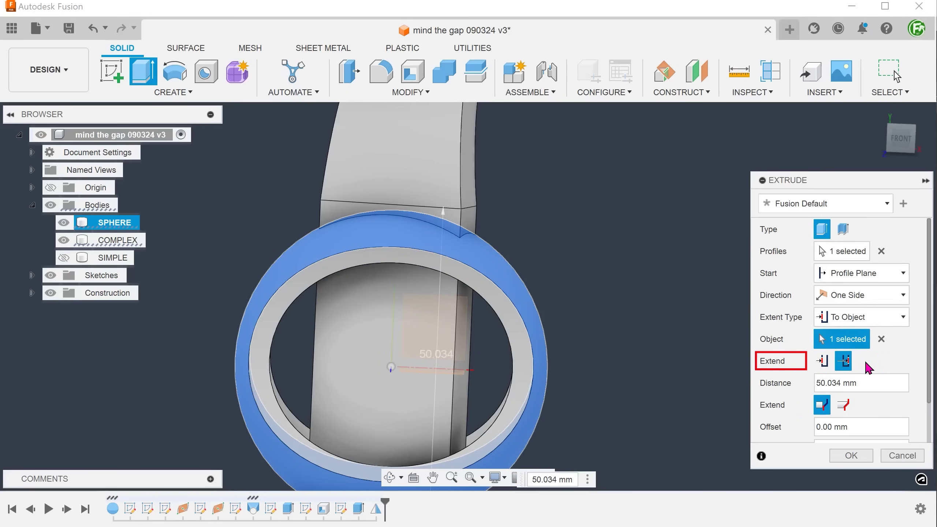
{"action": "left_click", "coordinate": [822, 361]}
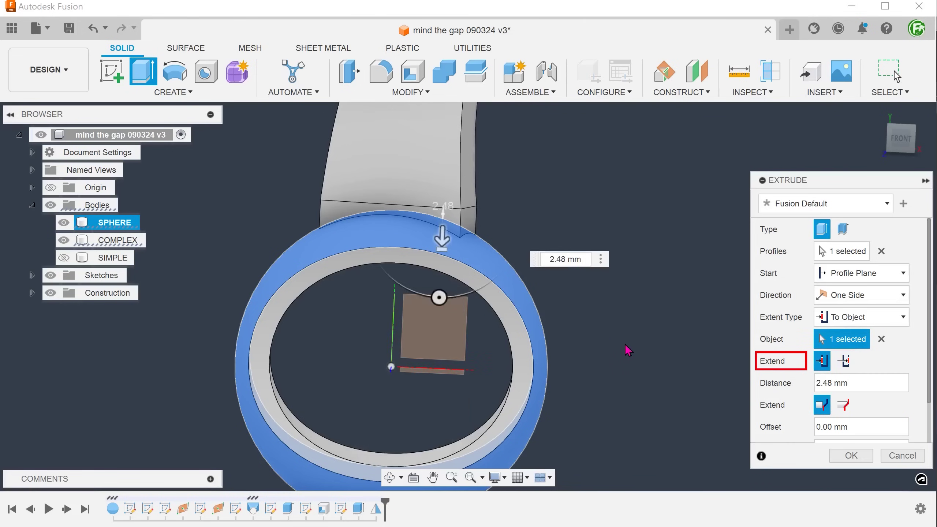
{"action": "left_click", "coordinate": [848, 455]}
- Examine the side faces of the new extrusion where it meets the sphere and the curved arm
{"action": "middle_click_drag", "start_coordinate": [604, 372], "coordinate": [493, 240], "text": "shift"}
{"action": "left_click", "coordinate": [495, 241]}
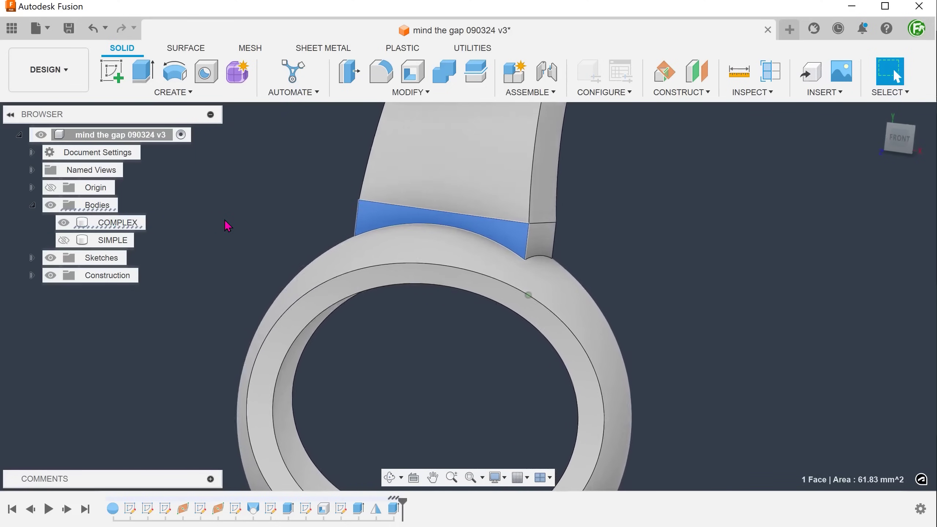
{"action": "middle_click_drag", "start_coordinate": [222, 226], "coordinate": [368, 241], "text": "shift"}
{"action": "left_click", "coordinate": [369, 240]}
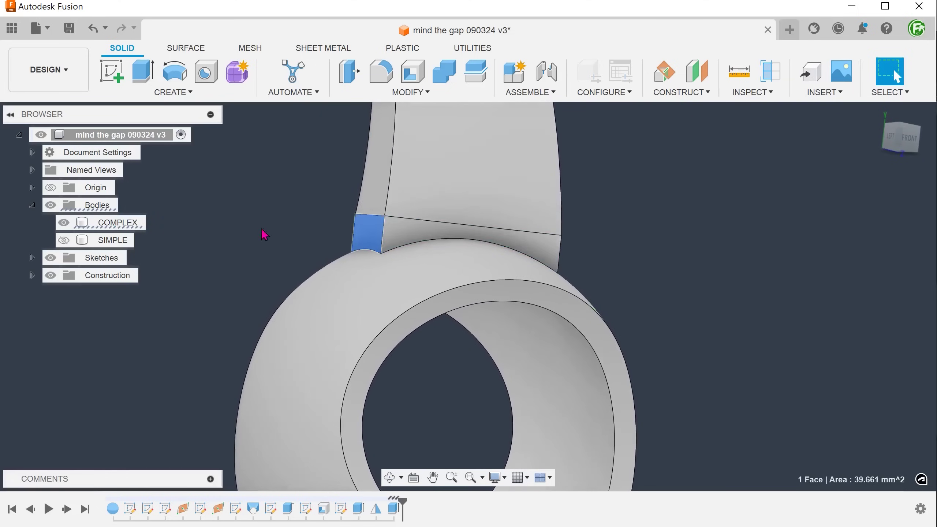
{"action": "middle_click_drag", "start_coordinate": [261, 232], "coordinate": [355, 234], "text": "shift"}
{"action": "left_click", "coordinate": [246, 229]}
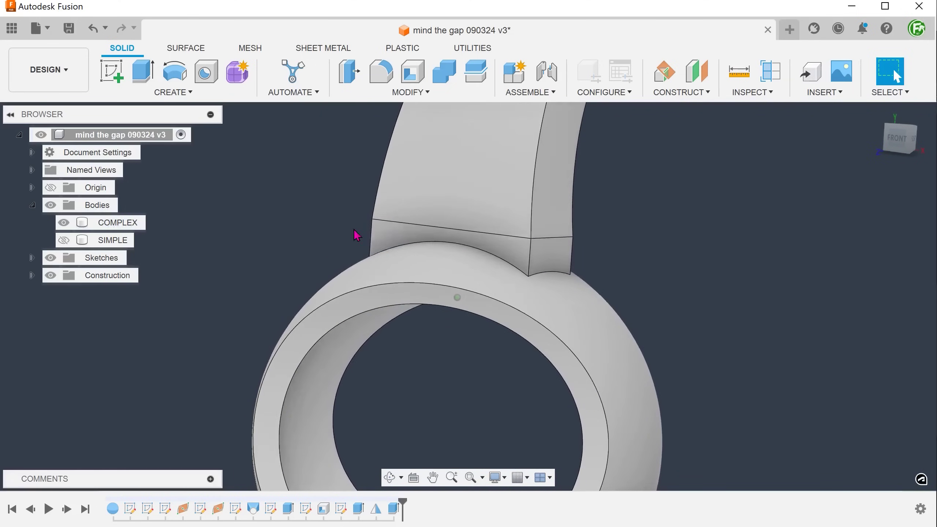
{"action": "left_click", "coordinate": [554, 256]}
{"action": "middle_click_drag", "start_coordinate": [590, 263], "coordinate": [661, 259], "text": "shift"}
{"action": "left_click", "coordinate": [658, 253]}
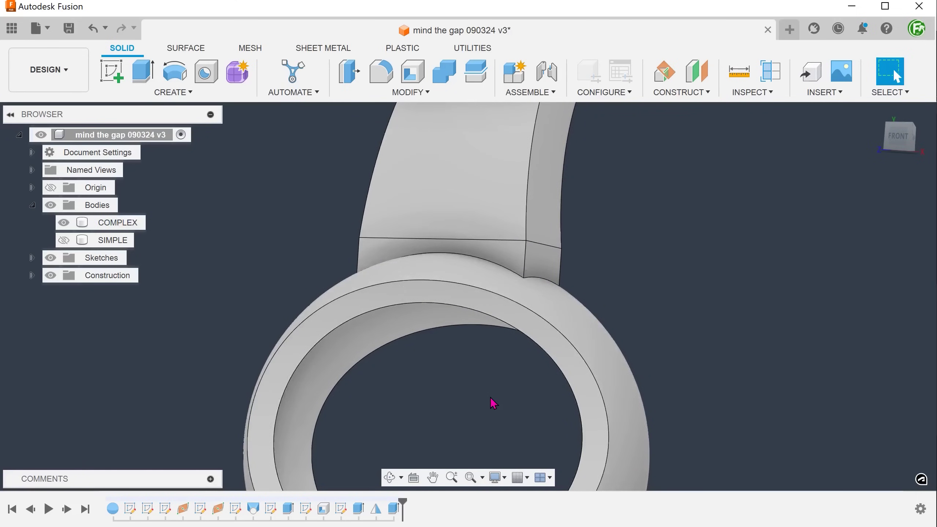
- Delete the extrusion that bridges the COMPLEX body and the sphere
{"action": "left_click", "coordinate": [393, 509]}
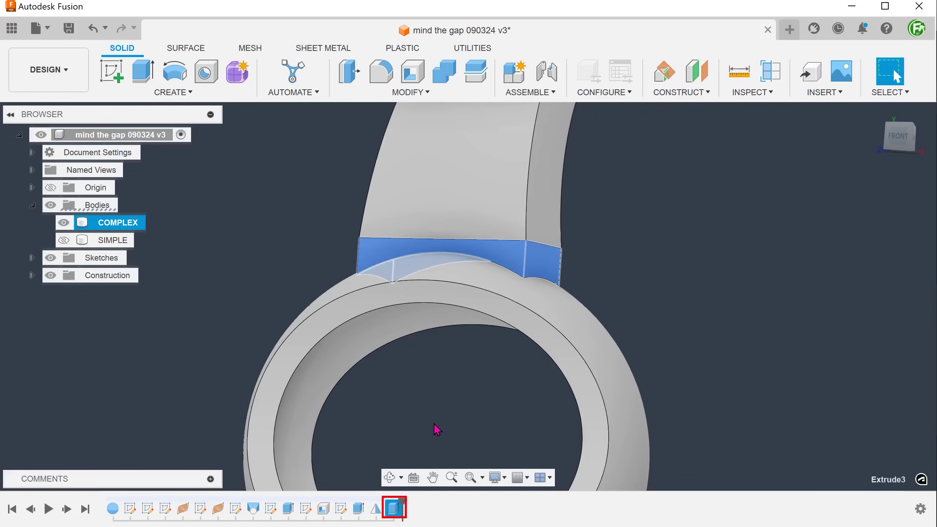
{"action": "key", "text": "Delete"}
{"action": "key", "text": "F6"}
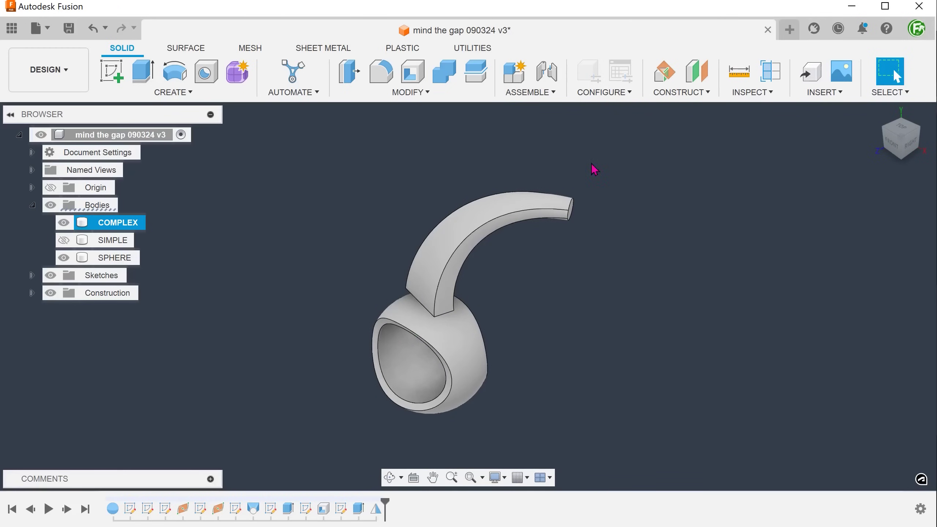
- Try to close the gap with Offset Face by moving the COMPLEX body's bottom face about 5.17 mm toward the sphere
{"action": "left_click", "coordinate": [410, 92]}
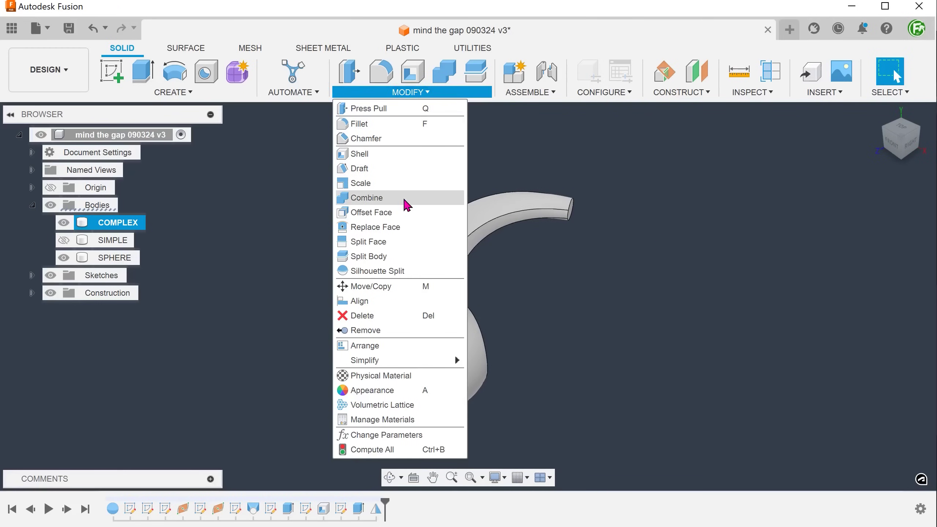
{"action": "left_click", "coordinate": [410, 215]}
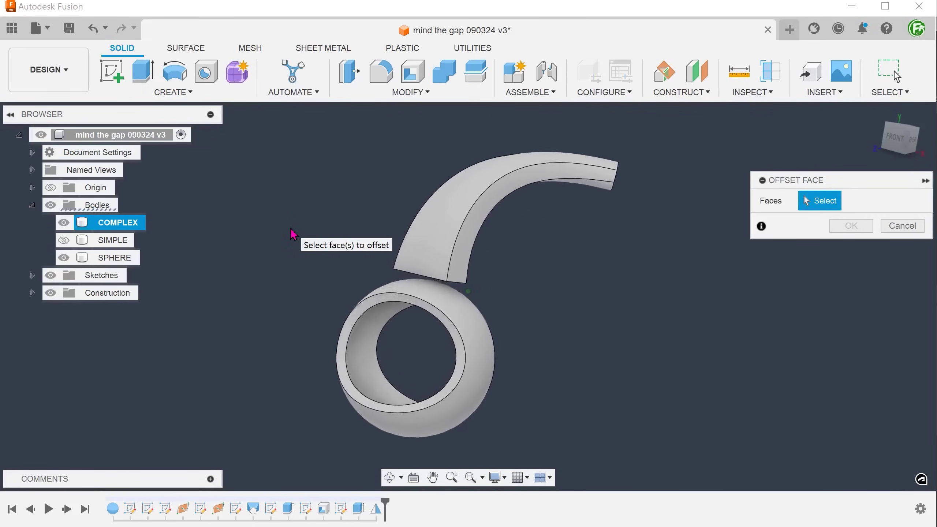
{"action": "middle_click_drag", "start_coordinate": [304, 231], "coordinate": [462, 249], "text": "shift"}
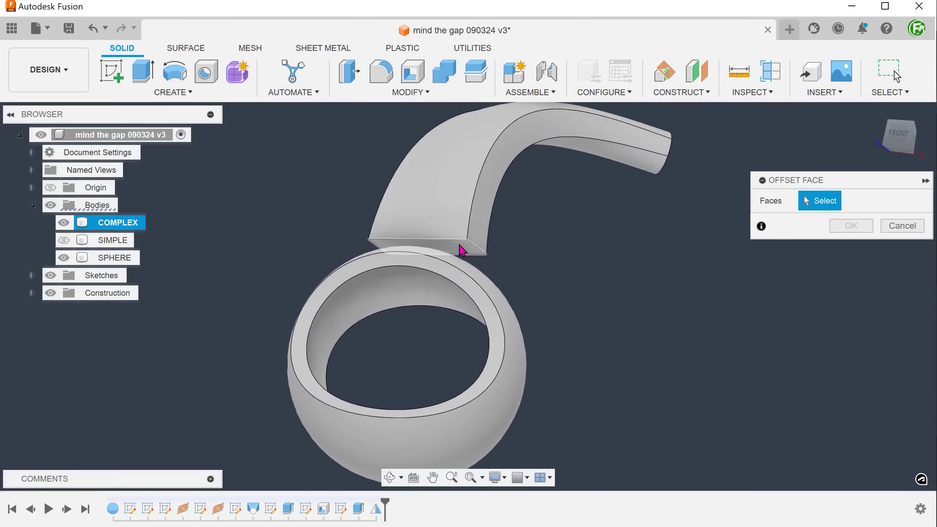
{"action": "left_click", "coordinate": [462, 249]}
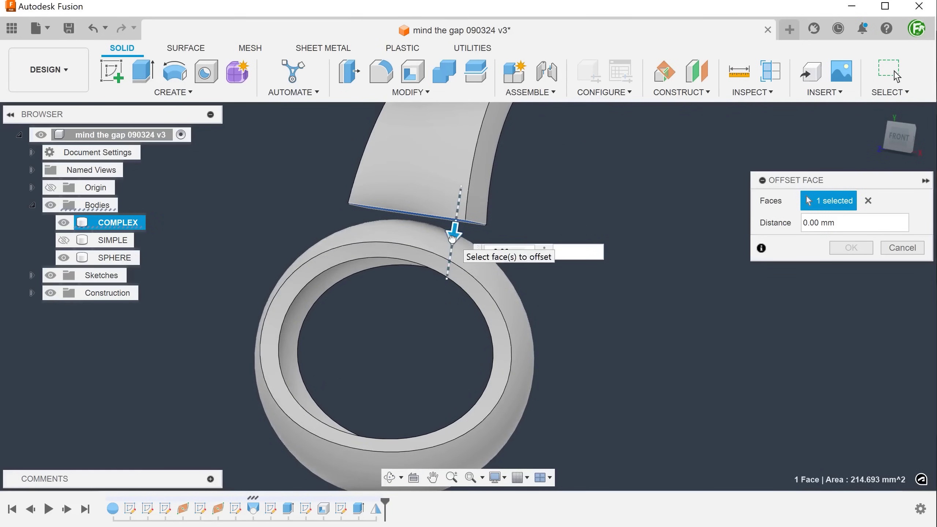
{"action": "left_click_drag", "start_coordinate": [452, 240], "coordinate": [454, 271]}
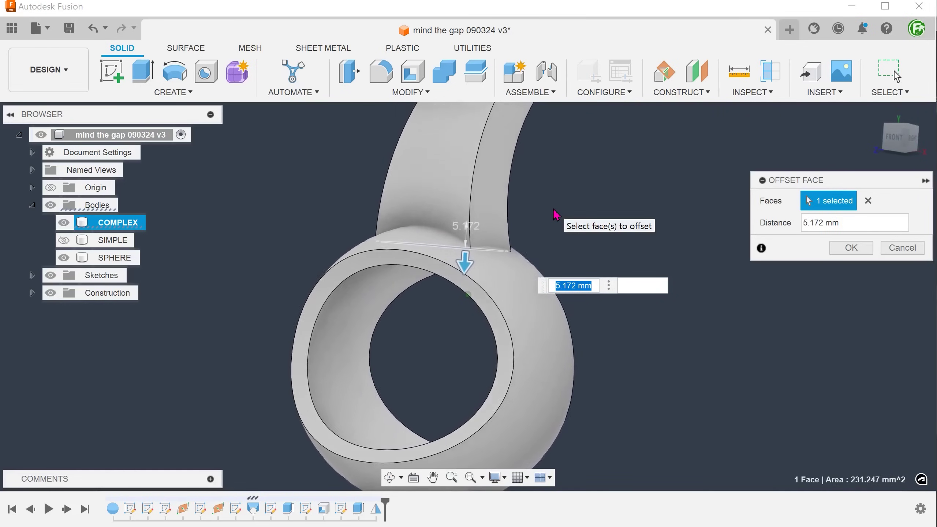
- Try other offset distances for the same bottom face, including about 2.93 mm, and inspect where it meets the sphere
{"action": "middle_click_drag", "start_coordinate": [557, 213], "coordinate": [594, 216], "text": "shift"}
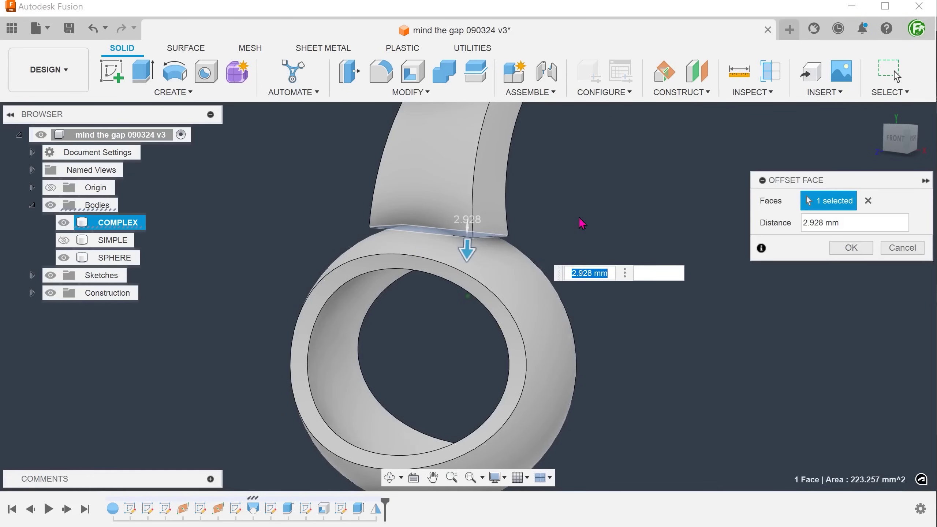
{"action": "middle_click_drag", "start_coordinate": [576, 217], "coordinate": [529, 238], "text": "shift"}
{"action": "left_click_drag", "start_coordinate": [479, 246], "coordinate": [469, 309]}
{"action": "middle_click_drag", "start_coordinate": [415, 343], "coordinate": [407, 336], "text": "shift"}
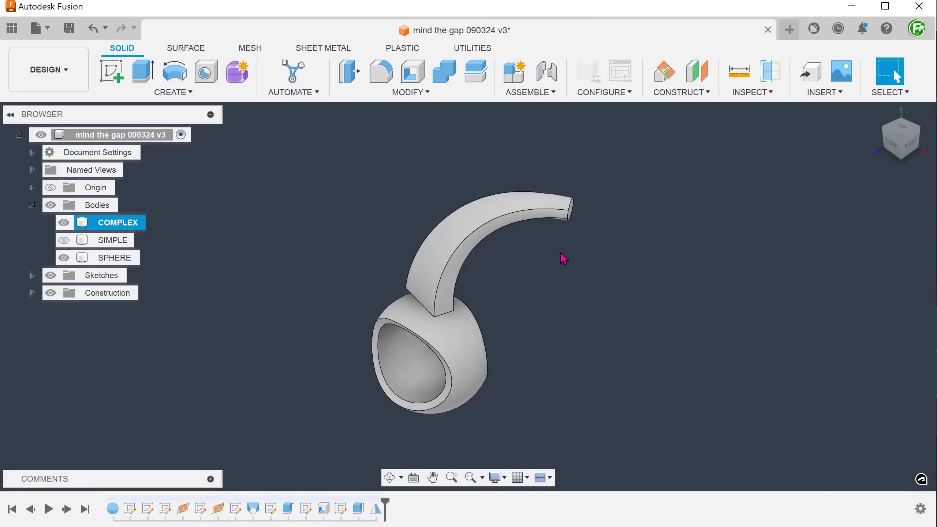
- Use Replace Face to replace the bottom face of the COMPLEX body with the sphere's outer face
{"action": "left_click", "coordinate": [416, 94]}
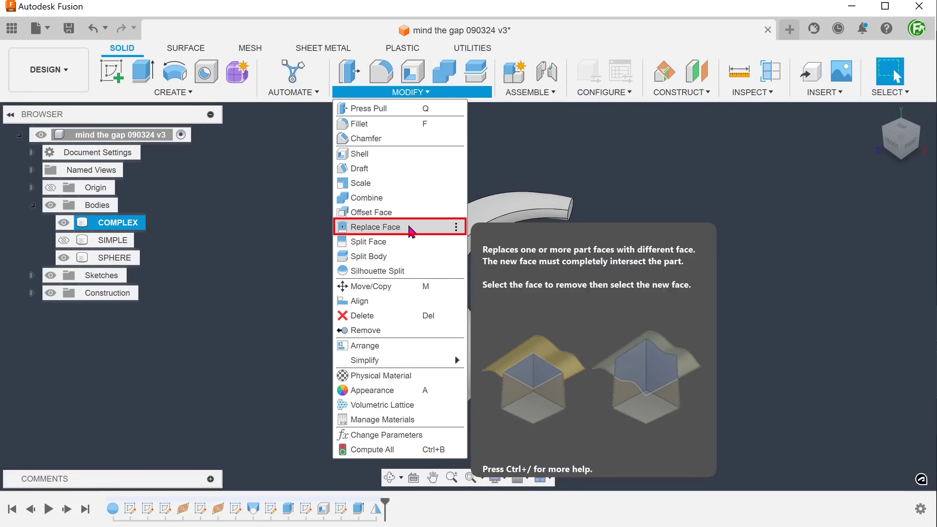
{"action": "left_click", "coordinate": [410, 229]}
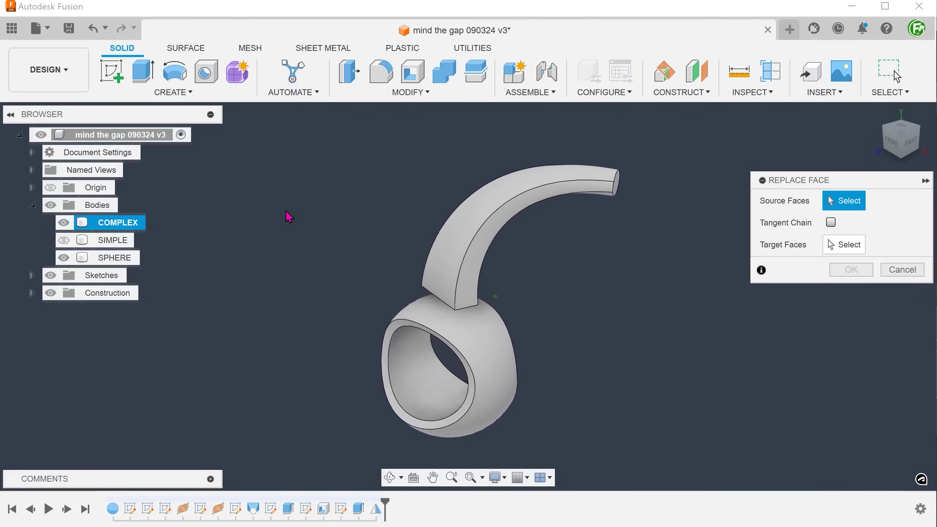
{"action": "scroll", "coordinate": [288, 216], "scroll_direction": "up", "scroll_amount": 5}
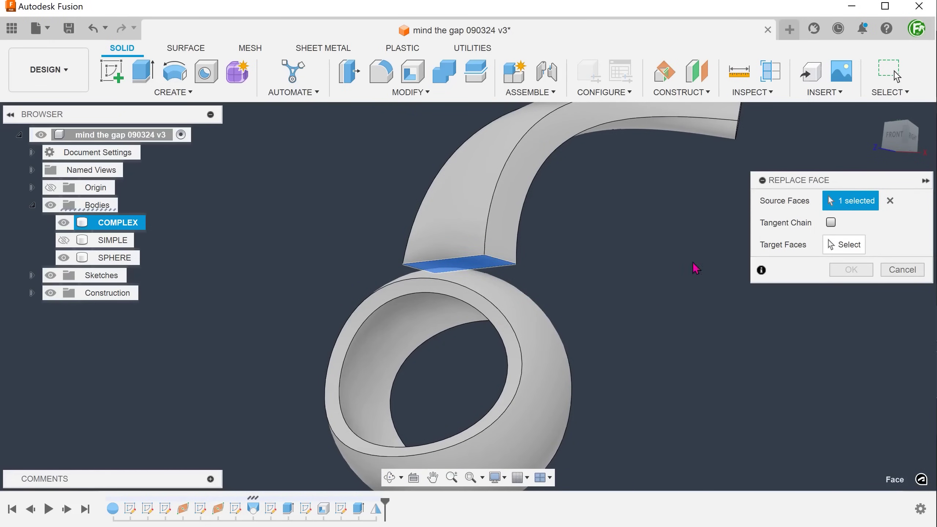
{"action": "left_click", "coordinate": [847, 247]}
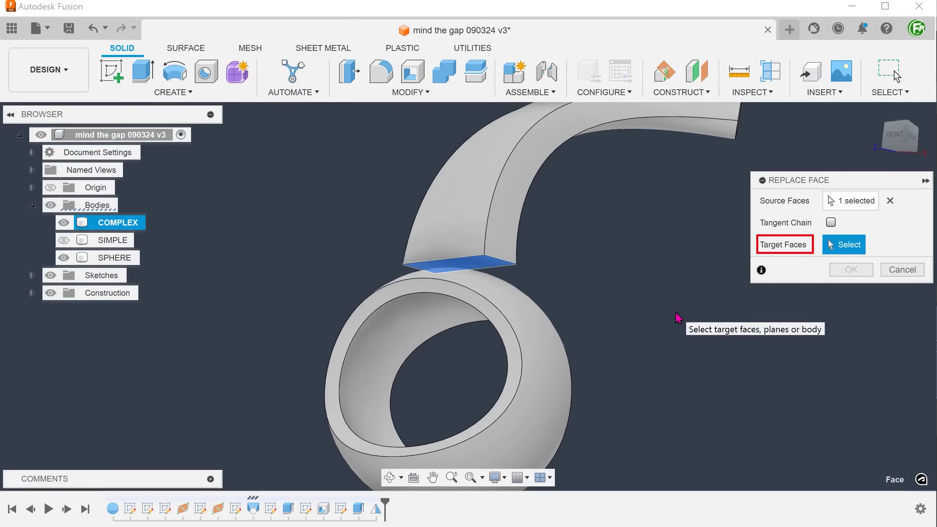
{"action": "middle_click_drag", "start_coordinate": [667, 320], "coordinate": [561, 297], "text": "shift"}
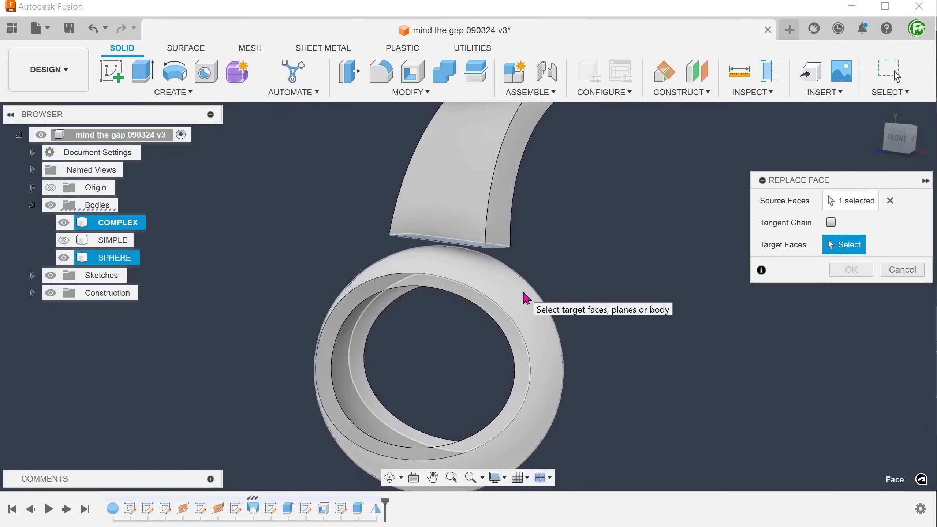
{"action": "left_click", "coordinate": [526, 298]}
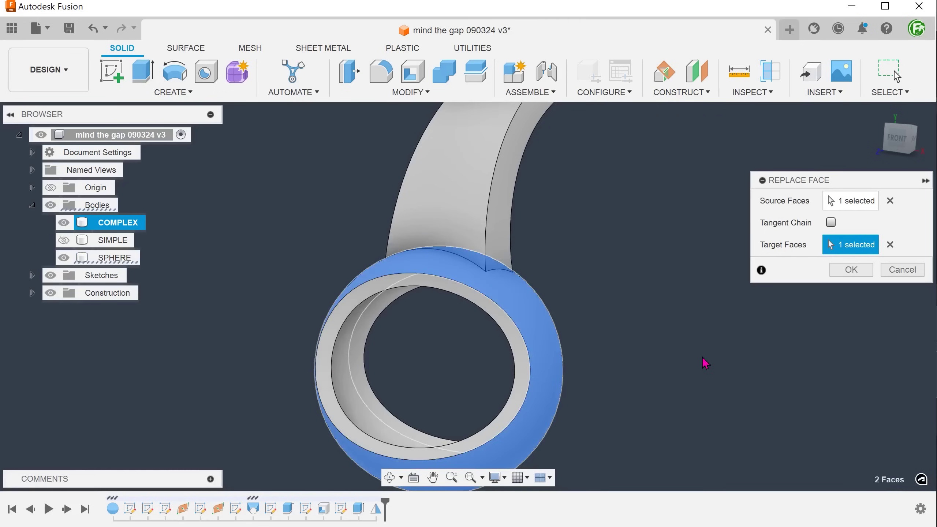
{"action": "middle_click_drag", "start_coordinate": [705, 364], "coordinate": [742, 358], "text": "shift"}
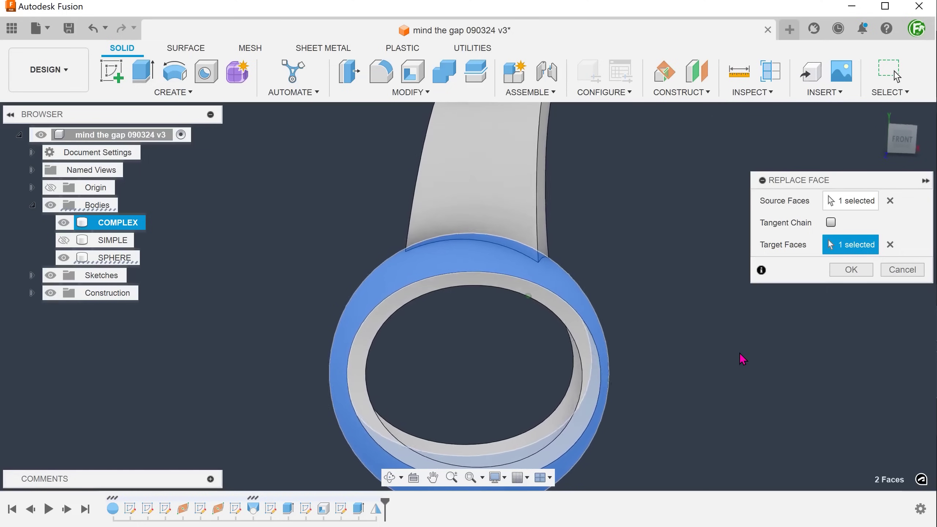
{"action": "left_click", "coordinate": [846, 270]}
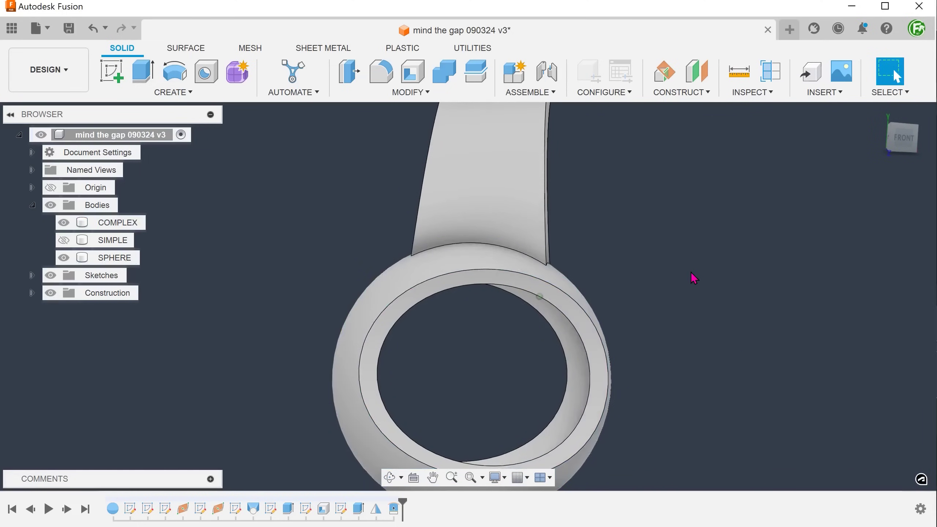
- Inspect the joint between the arm and the sphere, and highlight the SPHERE and COMPLEX bodies one at a time
{"action": "middle_click_drag", "start_coordinate": [694, 278], "coordinate": [660, 282], "text": "shift"}
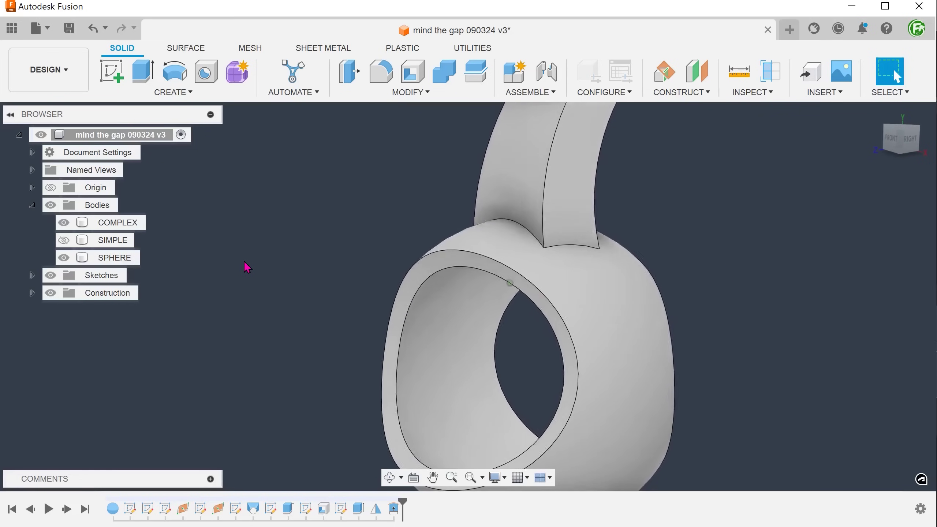
{"action": "middle_click_drag", "start_coordinate": [243, 261], "coordinate": [246, 253], "text": "shift"}
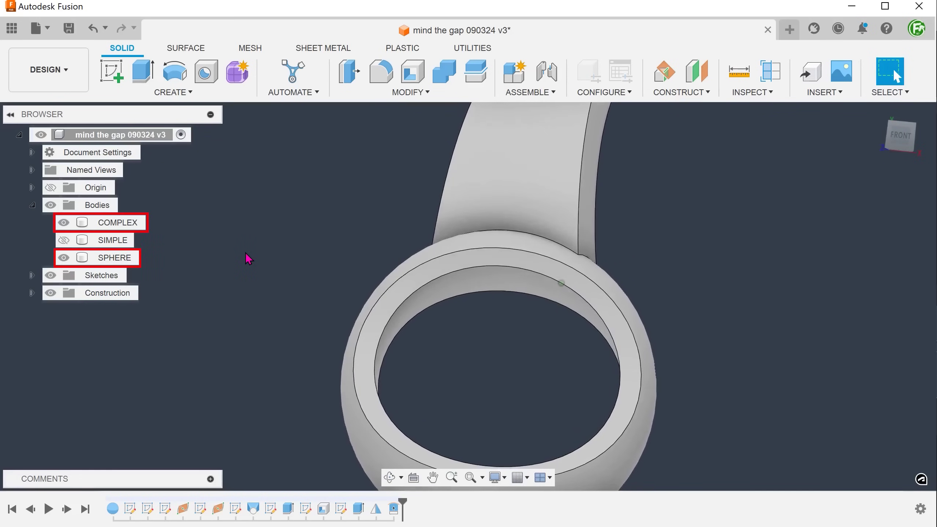
{"action": "left_click", "coordinate": [129, 260]}
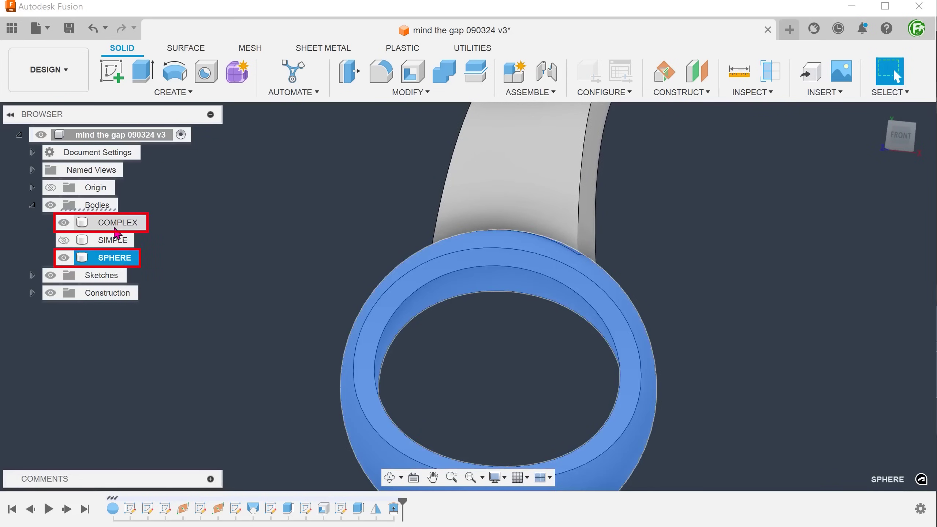
{"action": "left_click", "coordinate": [118, 222]}
{"action": "left_click", "coordinate": [254, 230]}
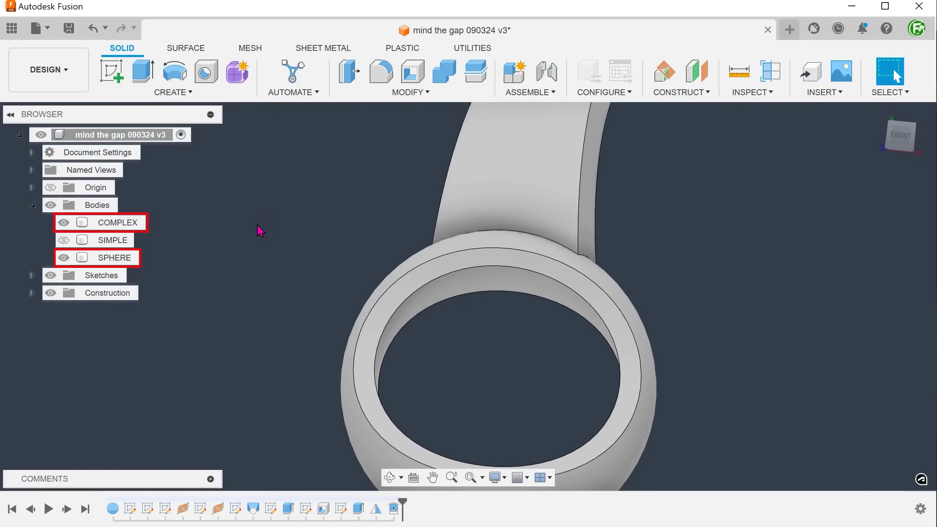